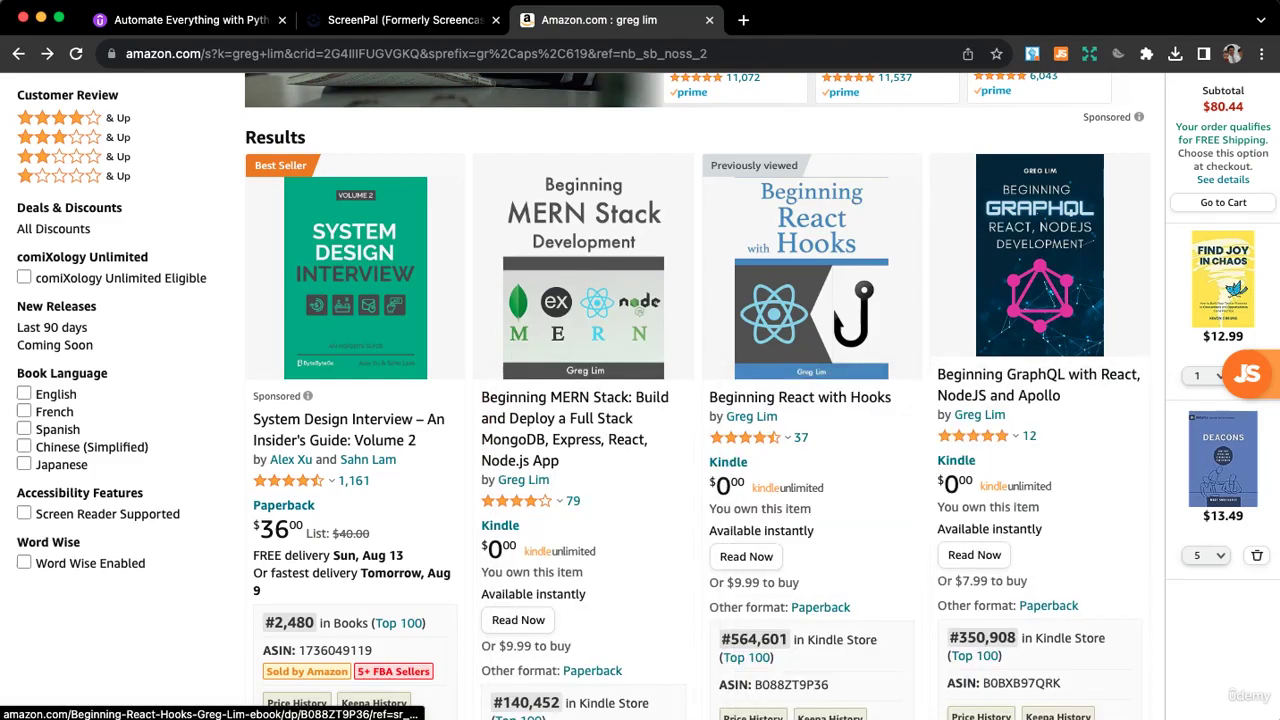
Step: Scroll through the Amazon search results for Greg Lim books
{"action": "scroll", "coordinate": [729, 358], "scroll_direction": "down", "scroll_amount": 10}
{"action": "scroll", "coordinate": [729, 358], "scroll_direction": "up", "scroll_amount": 1}
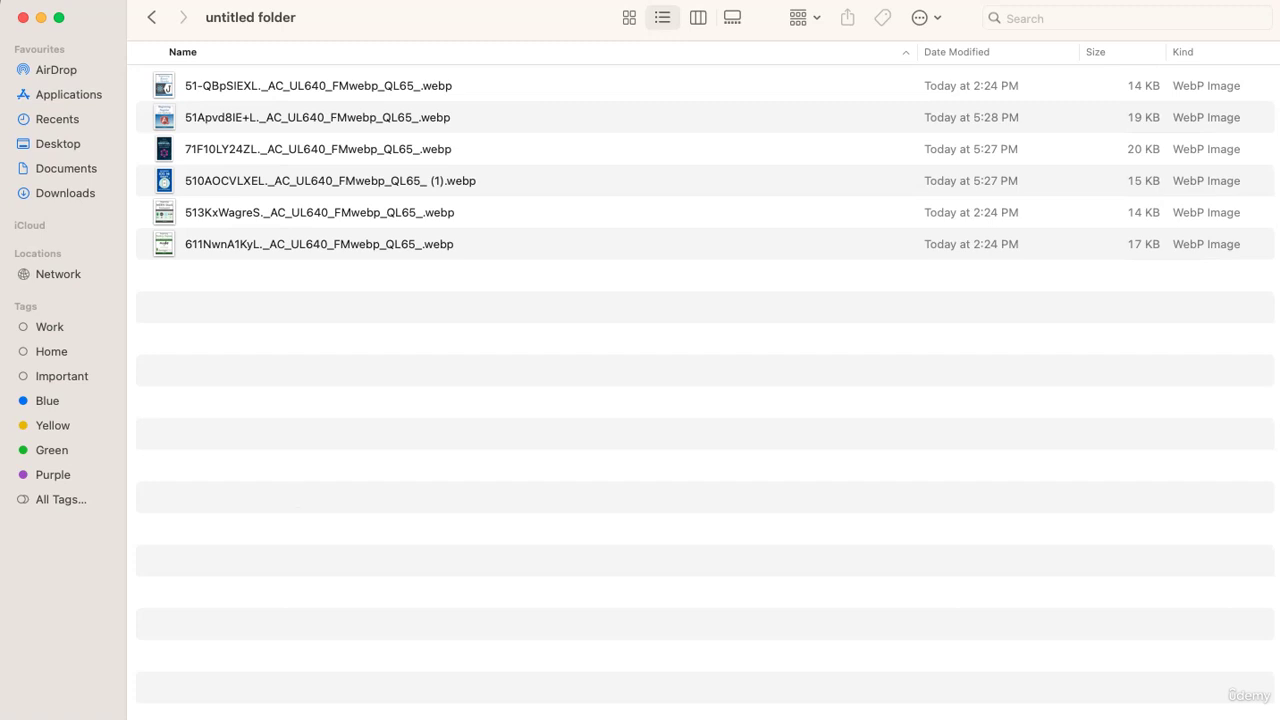
Step: Select all six cover images in Finder and compress them into Archive.zip
{"action": "key", "text": "super+a"}
{"action": "right_click", "coordinate": [325, 208]}
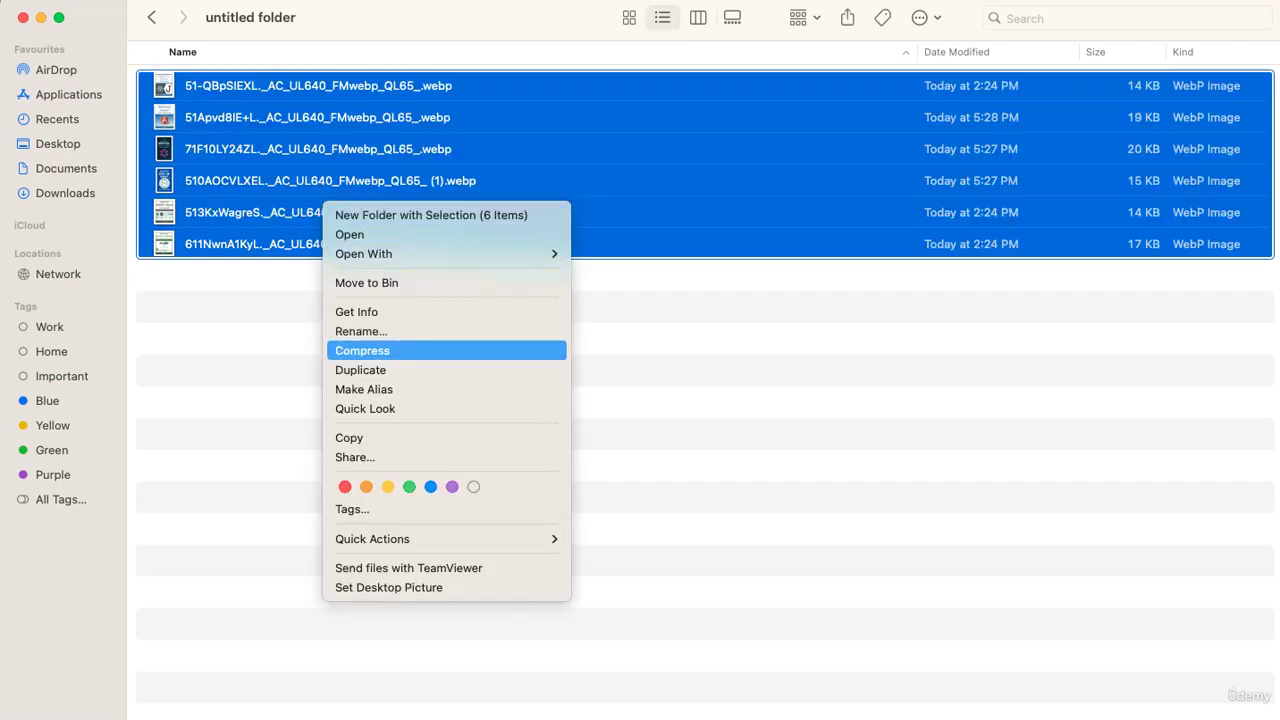
{"action": "left_click", "coordinate": [350, 355]}
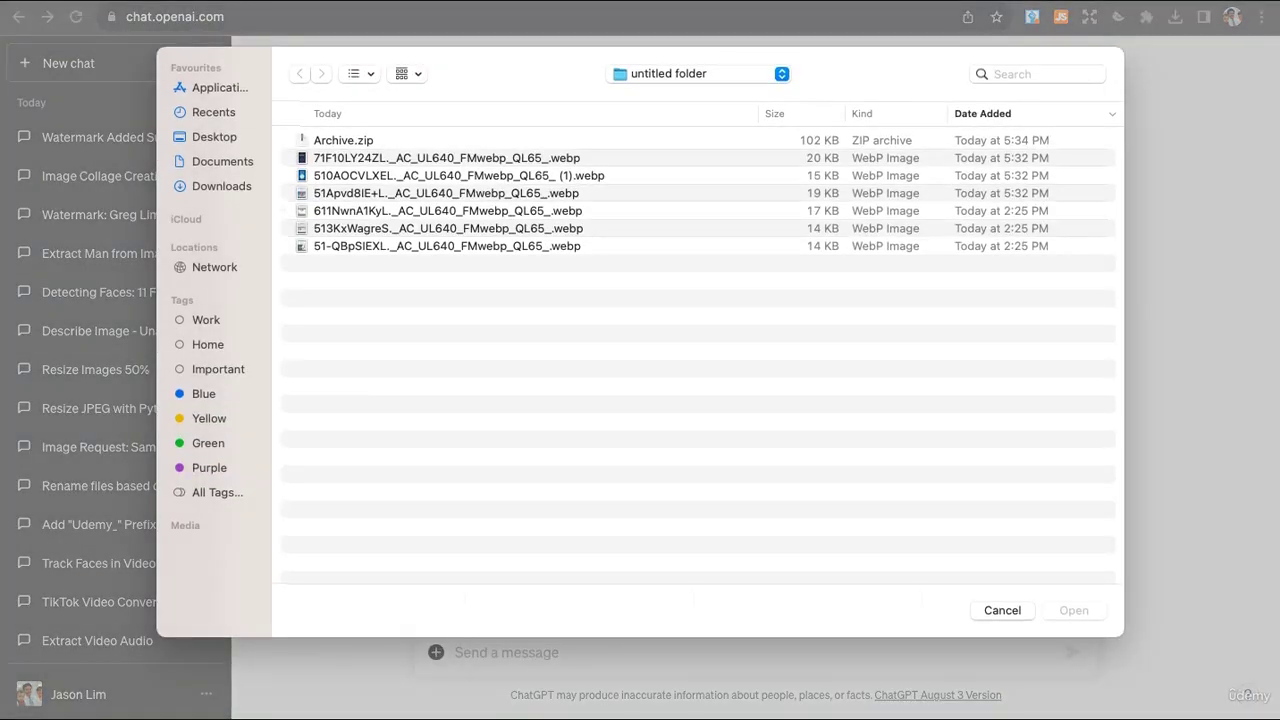
Step: Attach Archive.zip and draft 'Create a photo collage', with images laid out in 2 rows and 3 columns
{"action": "left_click", "coordinate": [343, 140]}
{"action": "key", "text": "Return"}
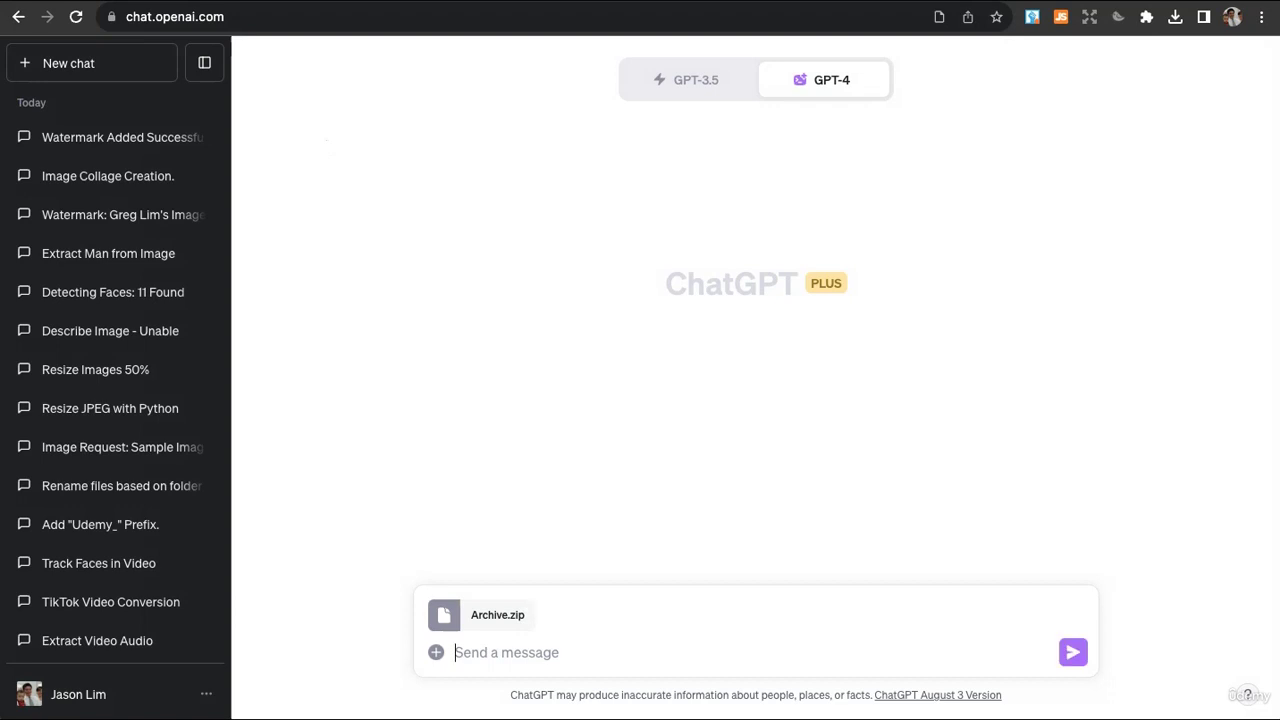
{"action": "type", "text": "I have "}
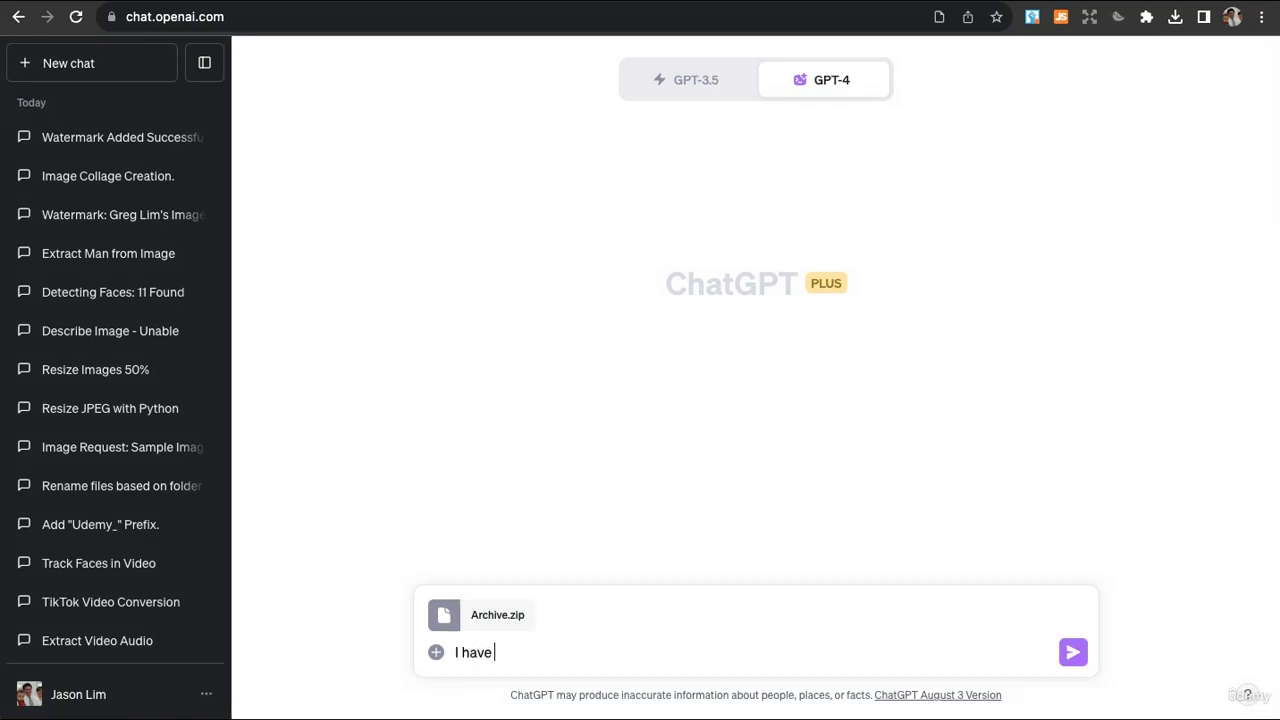
{"action": "type", "text": "a zip file containing mu"}
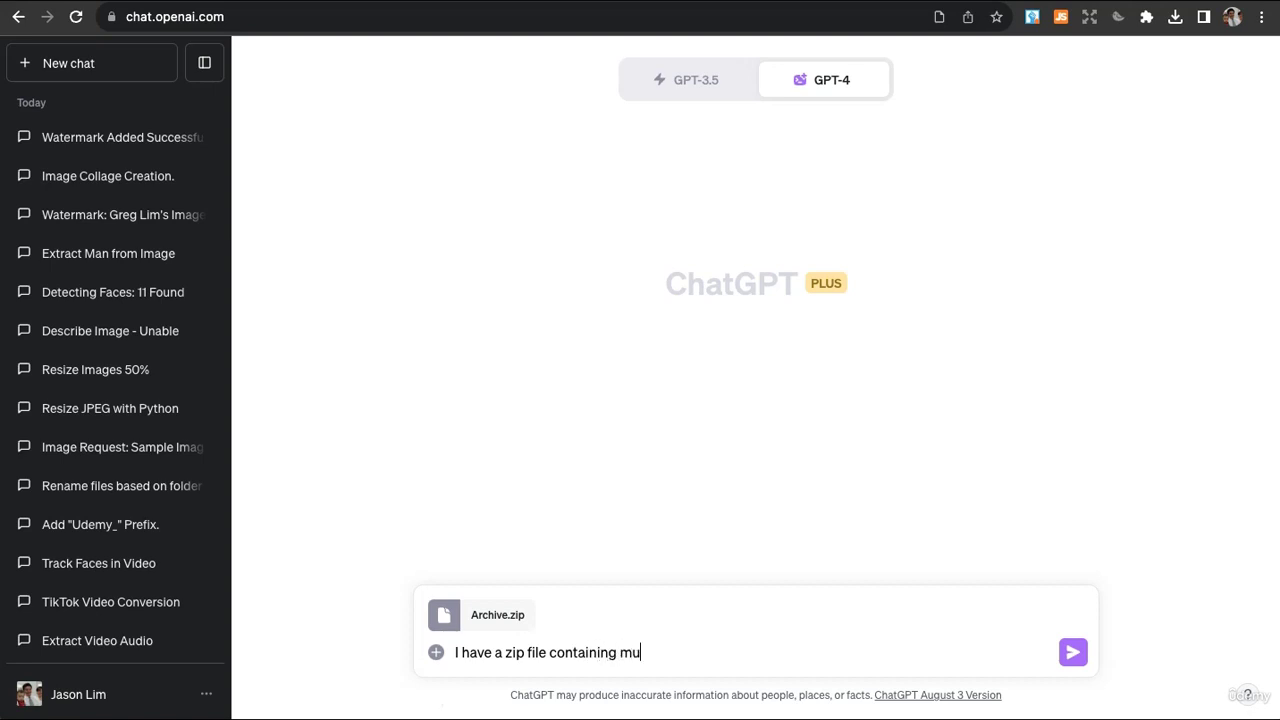
{"action": "type", "text": "ltiple images."}
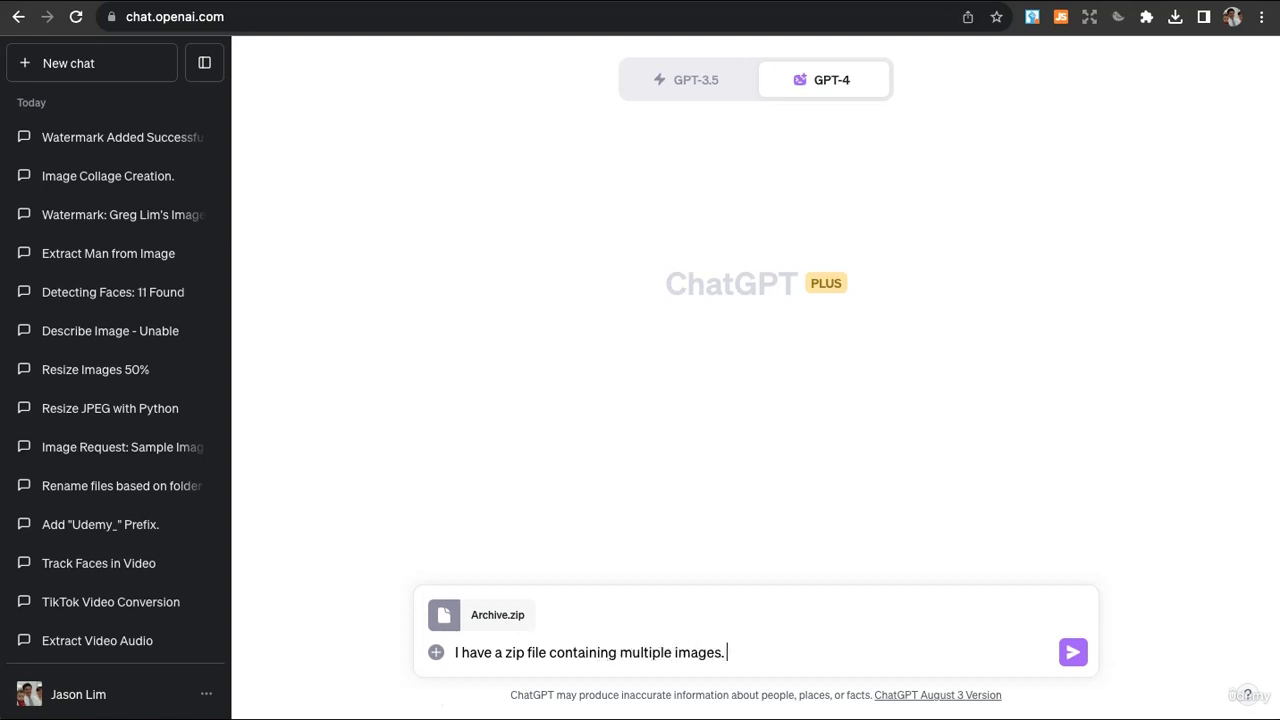
{"action": "type", "text": " Create a photo collage for me."}
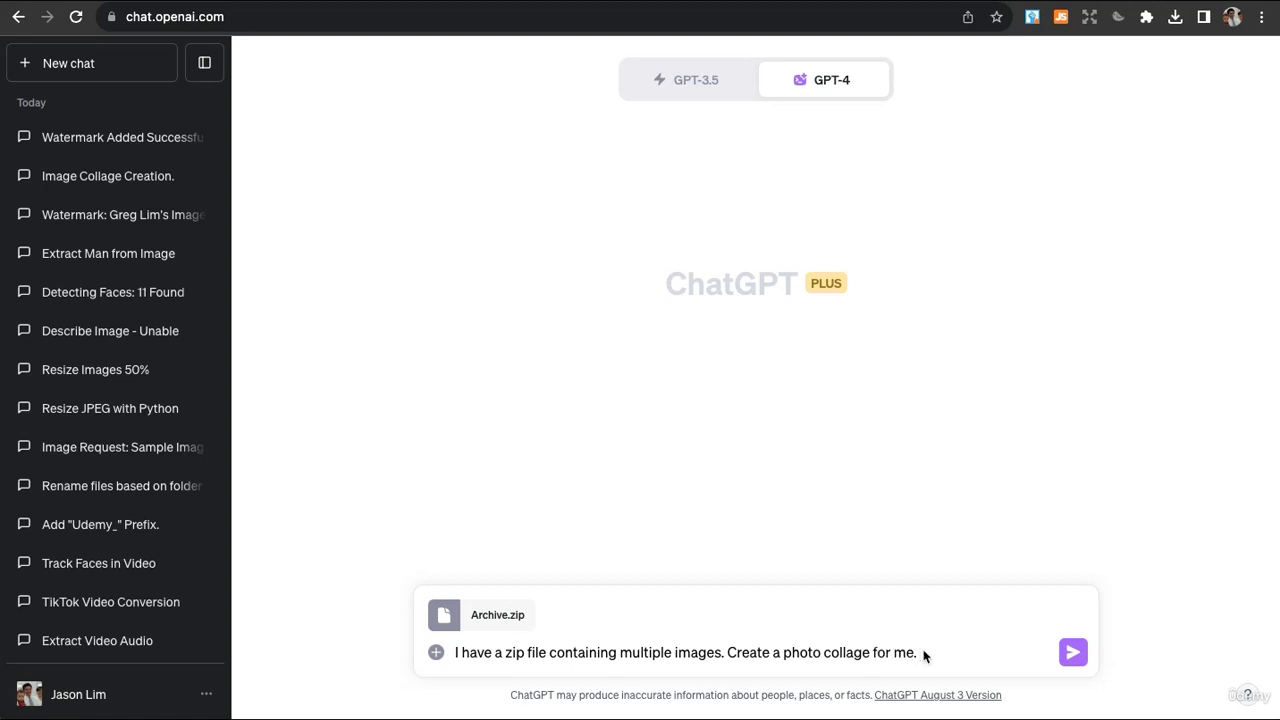
{"action": "key", "text": "shift+Return"}
{"action": "type", "text": "I want the im"}
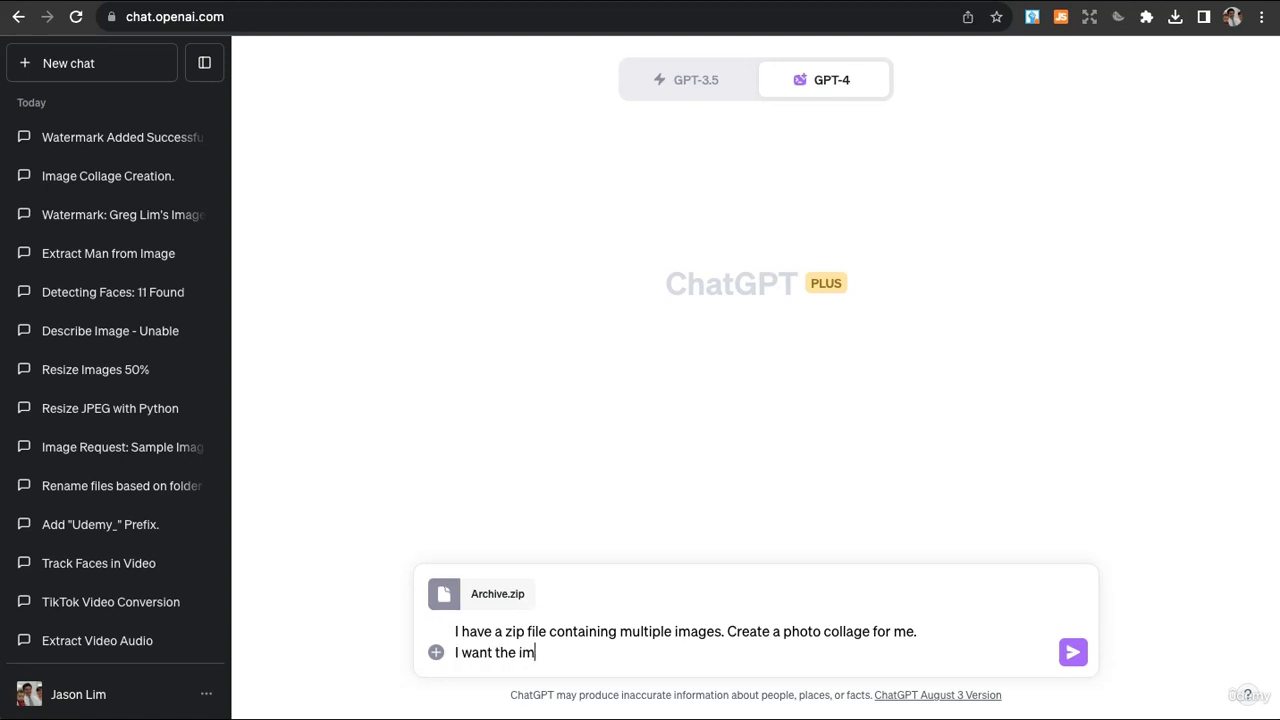
{"action": "type", "text": "ages to be lai"}
{"action": "type", "text": "d in"}
{"action": "key", "text": "BackSpace"}
{"action": "key", "text": "BackSpace"}
{"action": "type", "text": "out "}
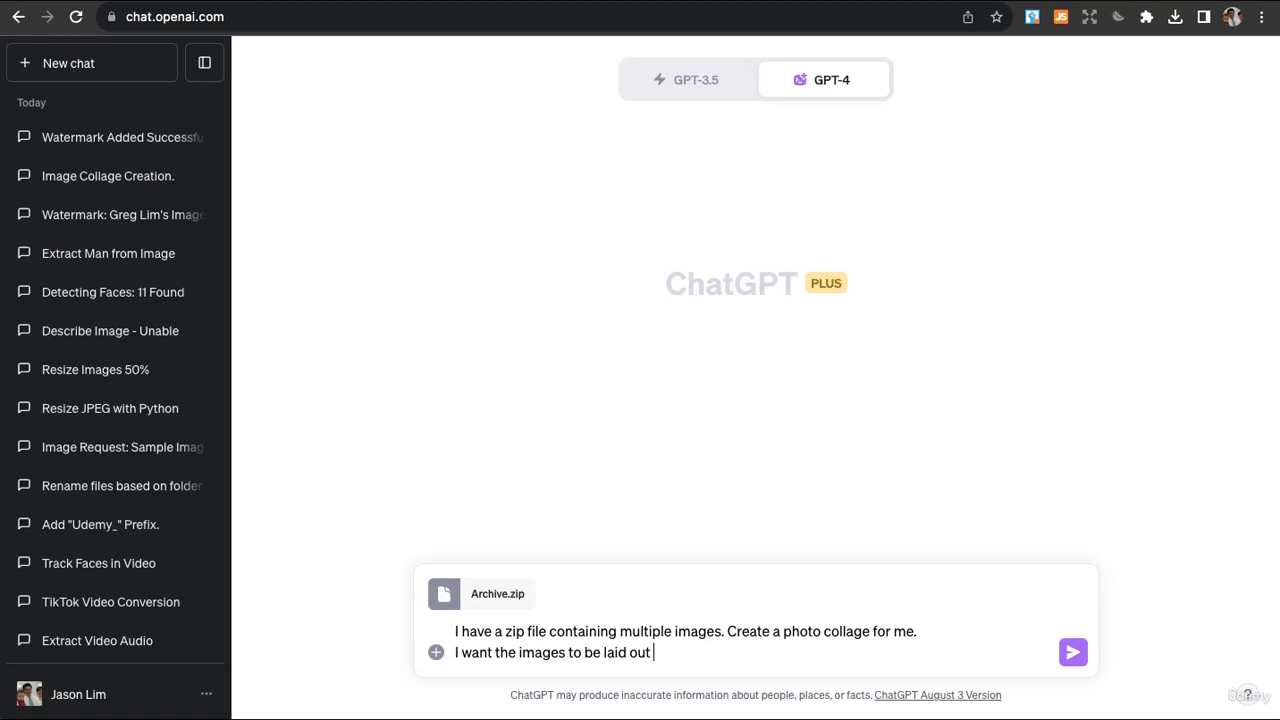
{"action": "type", "text": "in 2 rows and 3 columns."}
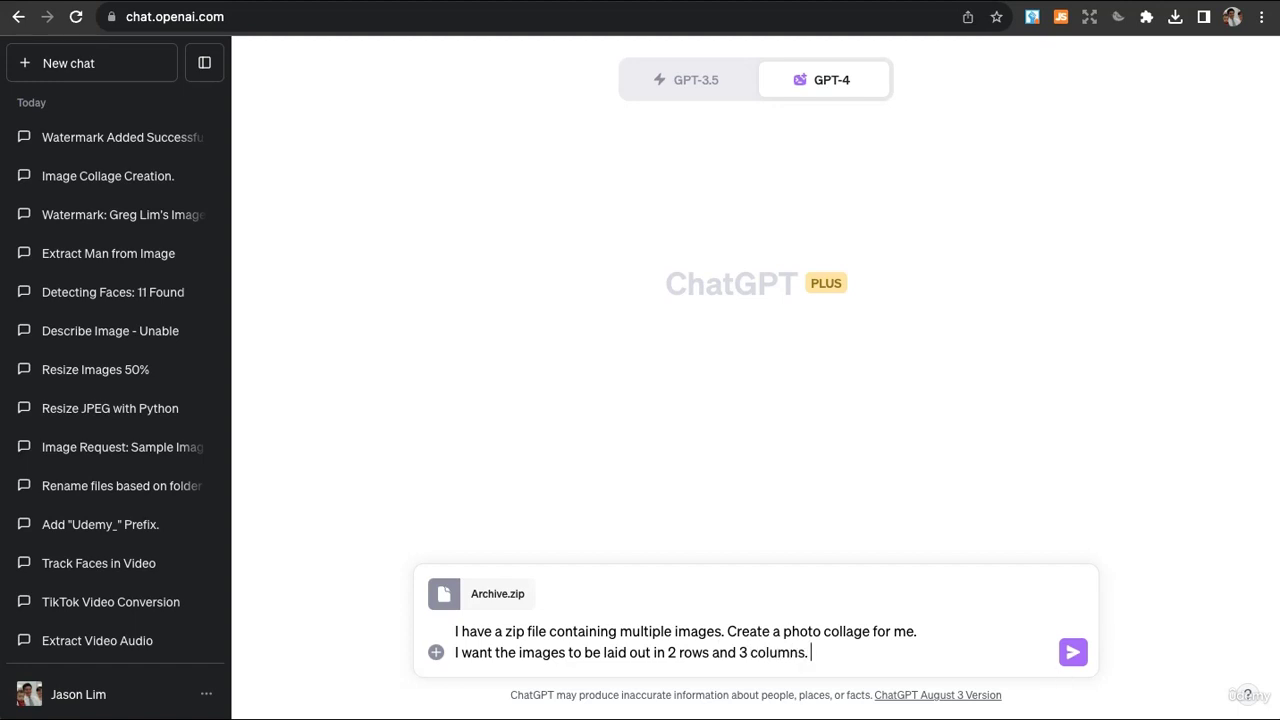
Step: Send the collage request, then reply 'yes' to use the first 6 of 7 images
{"action": "key", "text": "Return"}
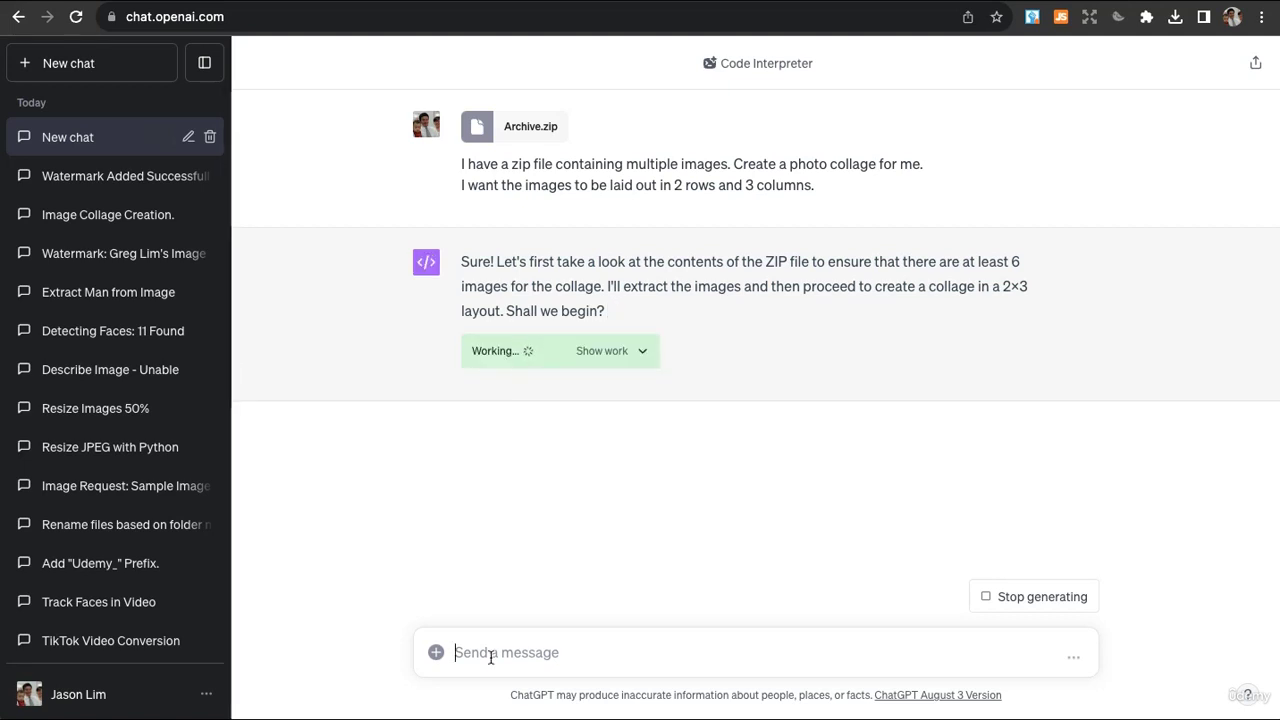
{"action": "type", "text": "yes"}
{"action": "key", "text": "shift+Return"}
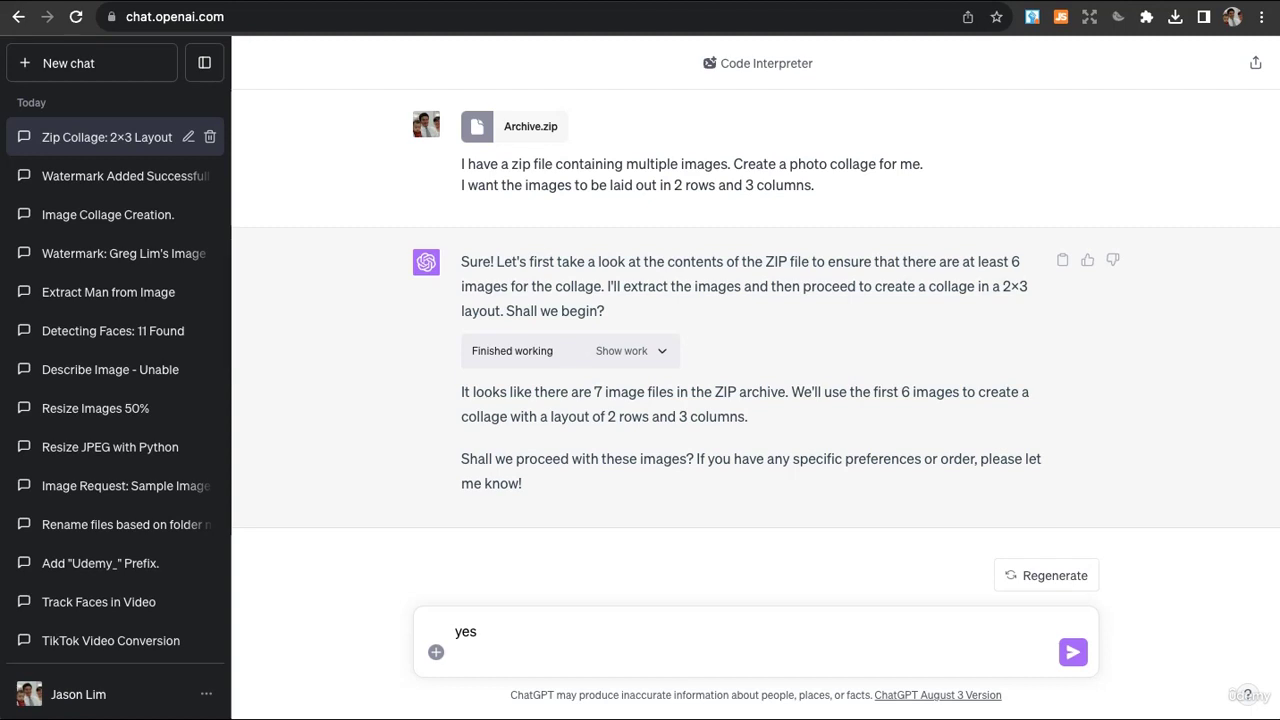
{"action": "key", "text": "super+a"}
{"action": "key", "text": "Return"}
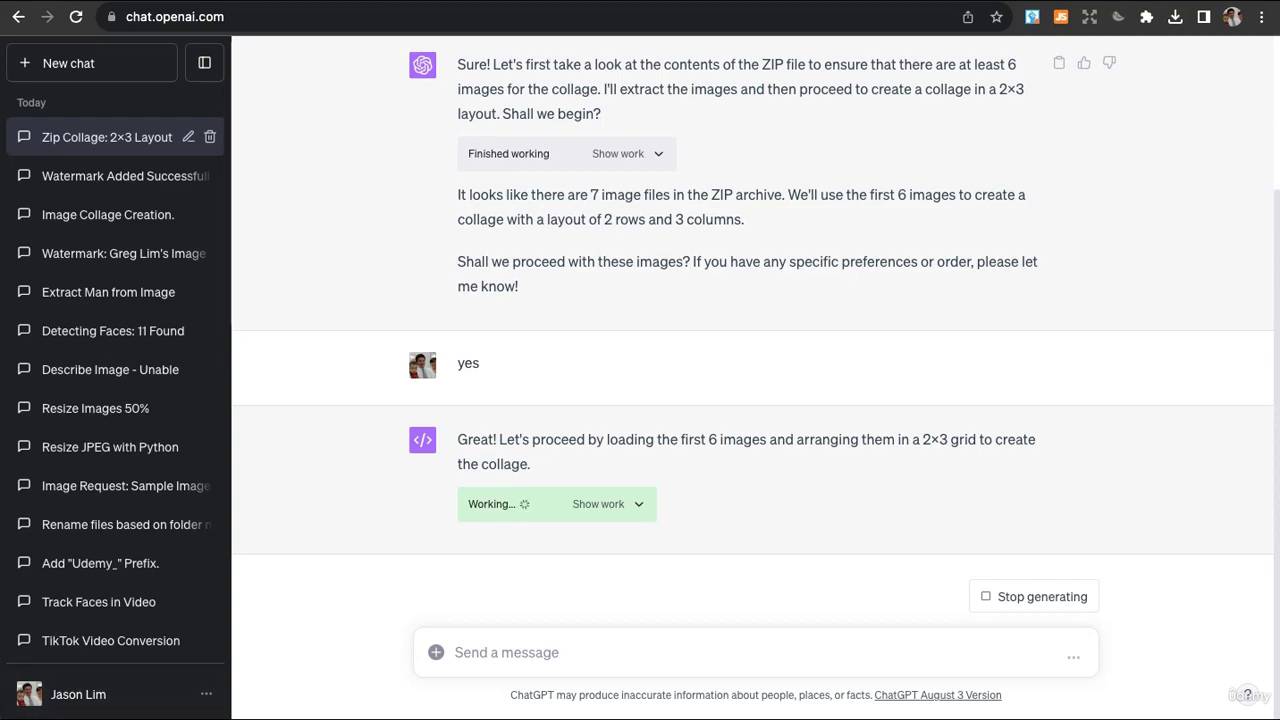
Step: Review the generated 2×3 collage and reply 'the right side of the images are cut off.'
{"action": "scroll", "coordinate": [318, 511], "scroll_direction": "up", "scroll_amount": 3}
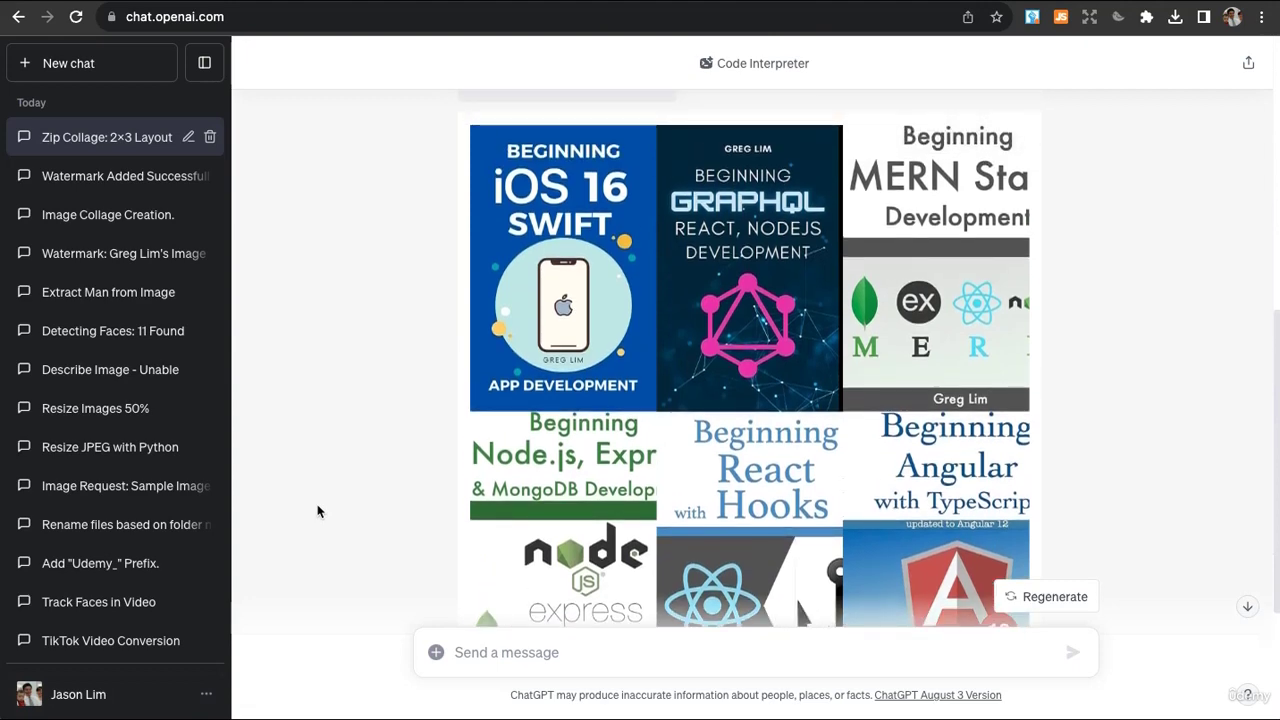
{"action": "scroll", "coordinate": [318, 511], "scroll_direction": "down", "scroll_amount": 2}
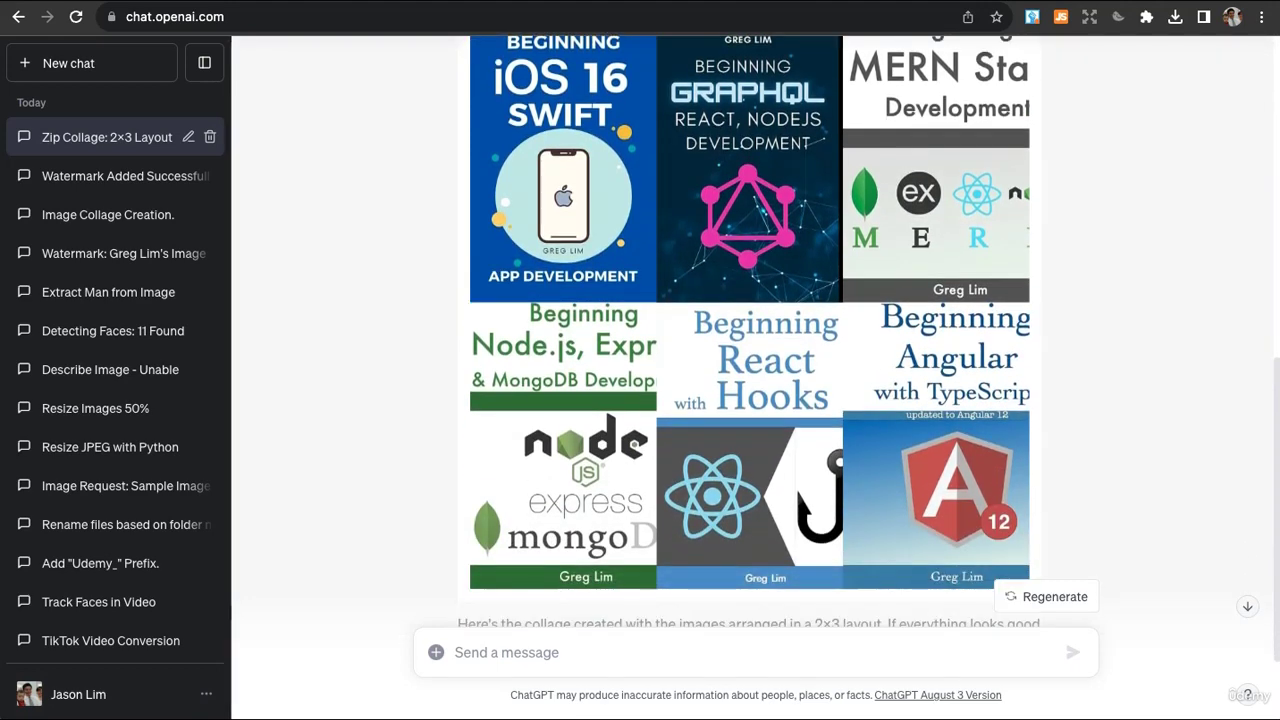
{"action": "scroll", "coordinate": [755, 350], "scroll_direction": "up", "scroll_amount": 1}
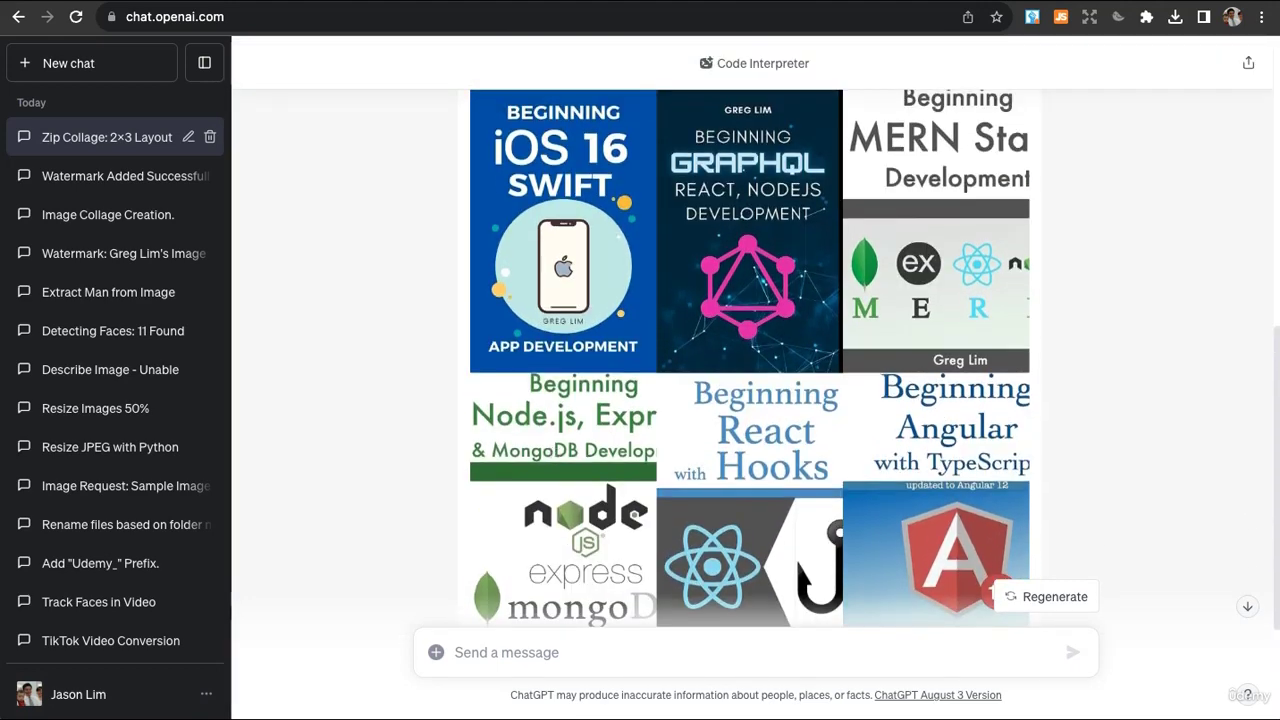
{"action": "scroll", "coordinate": [755, 360], "scroll_direction": "up", "scroll_amount": 1}
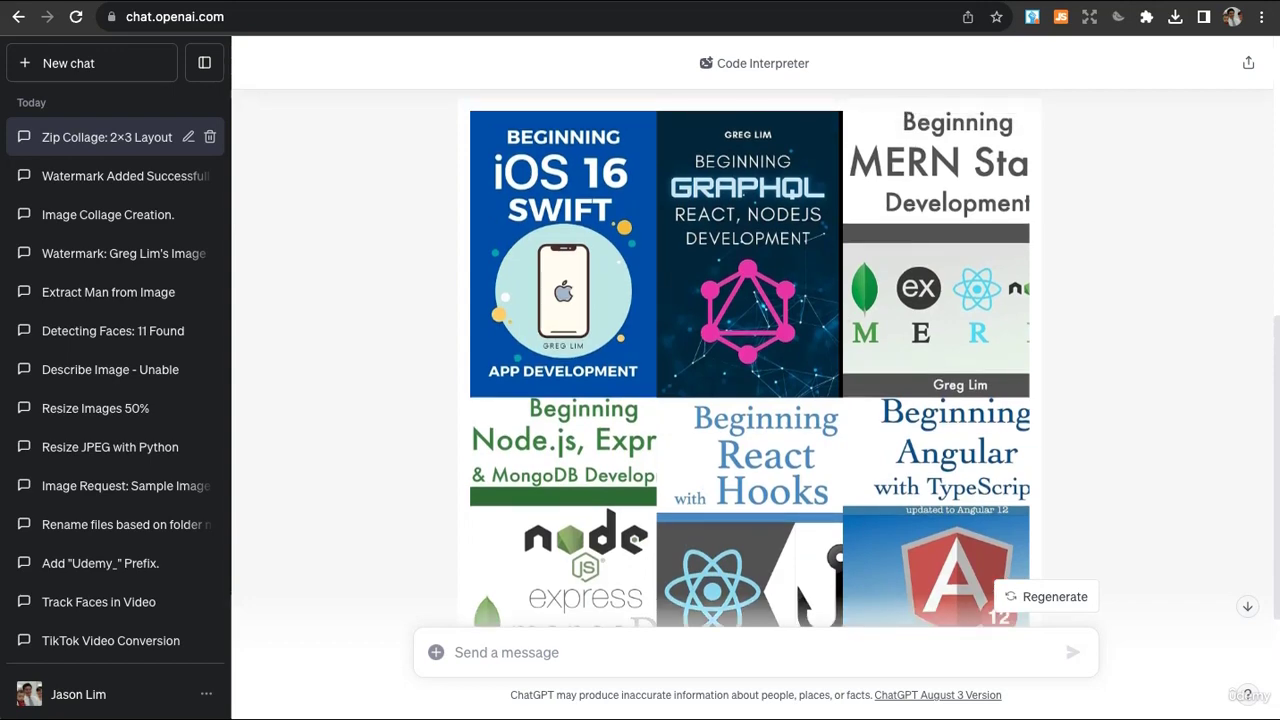
{"action": "scroll", "coordinate": [755, 350], "scroll_direction": "down", "scroll_amount": 3}
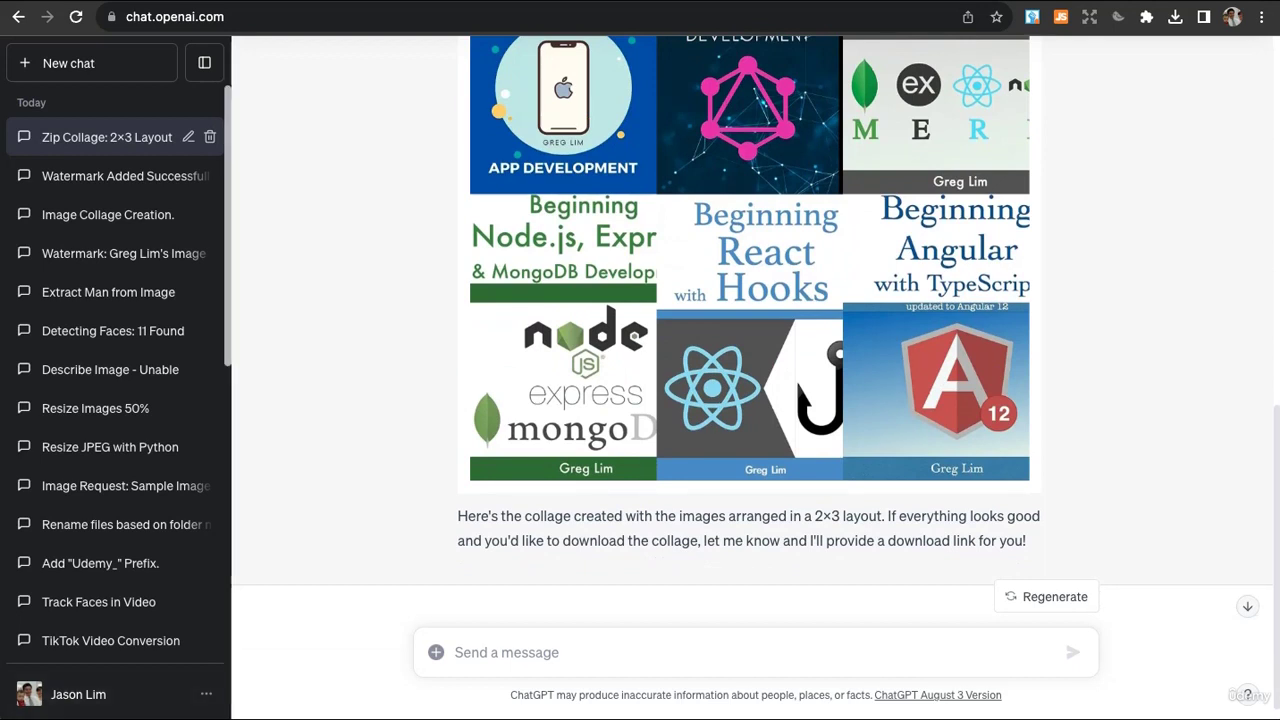
{"action": "left_click", "coordinate": [492, 654]}
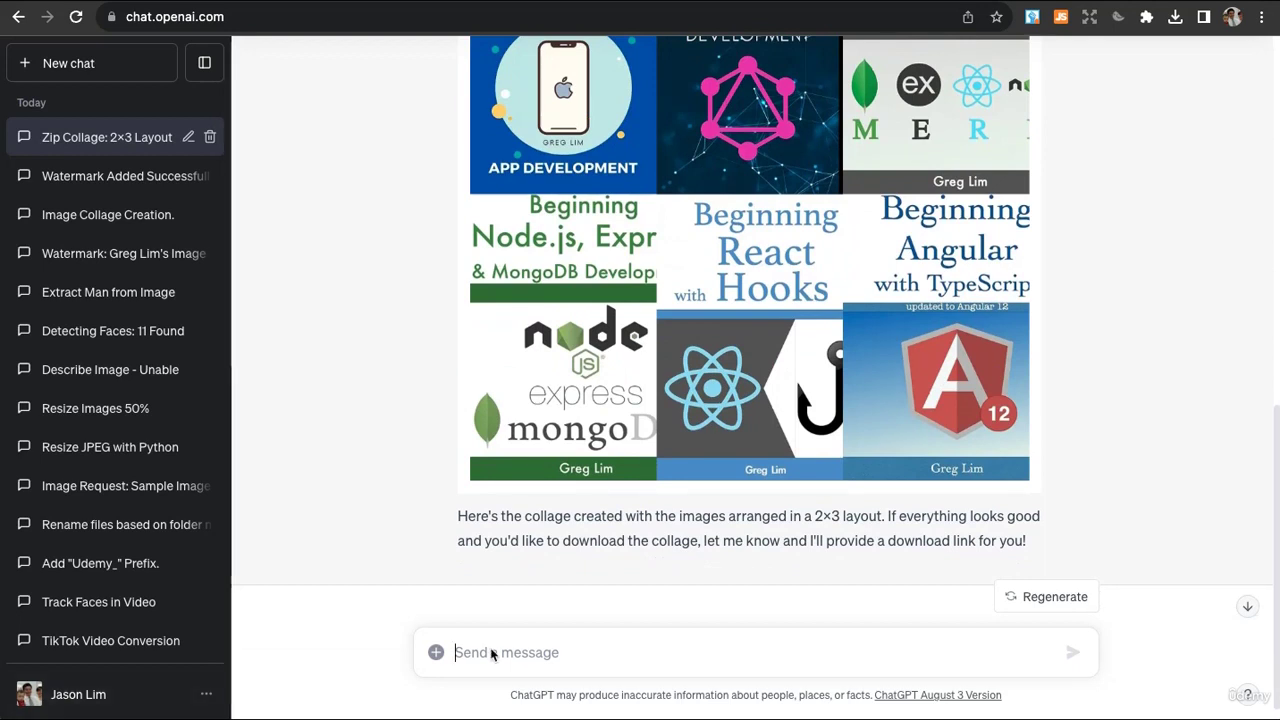
{"action": "type", "text": "the right si"}
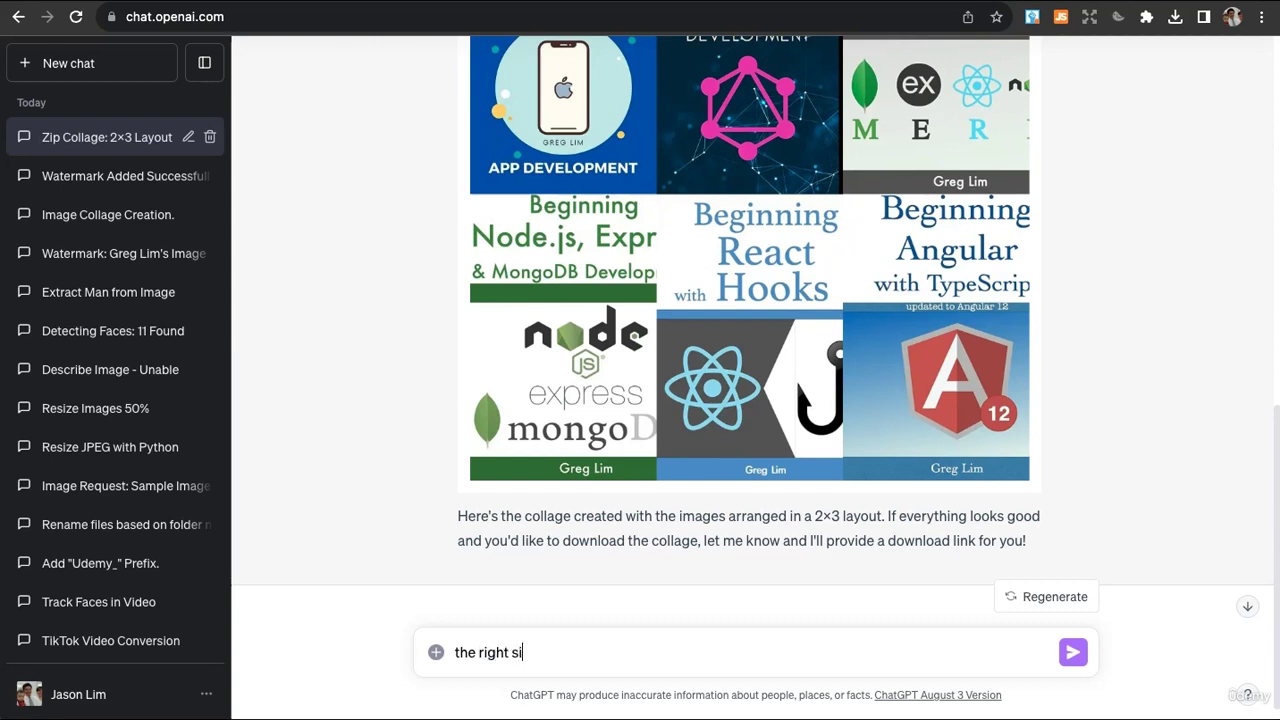
{"action": "type", "text": "de of the images are cut off."}
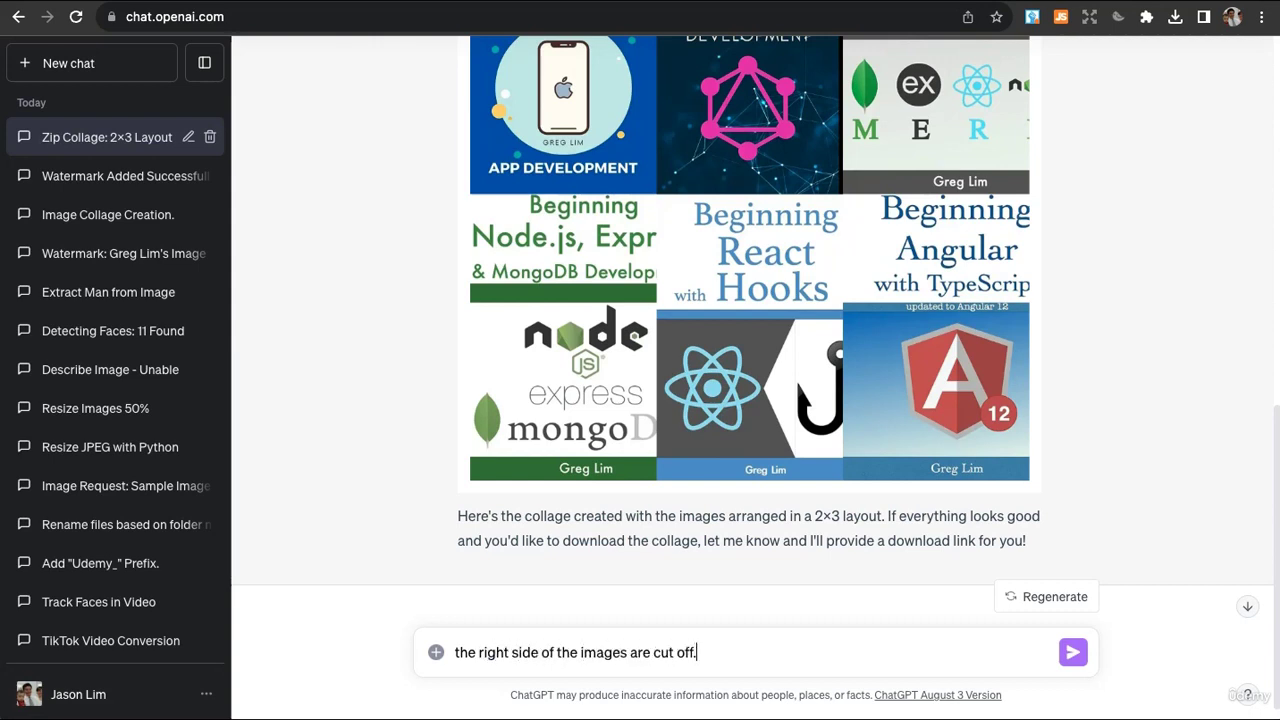
{"action": "key", "text": "Return"}
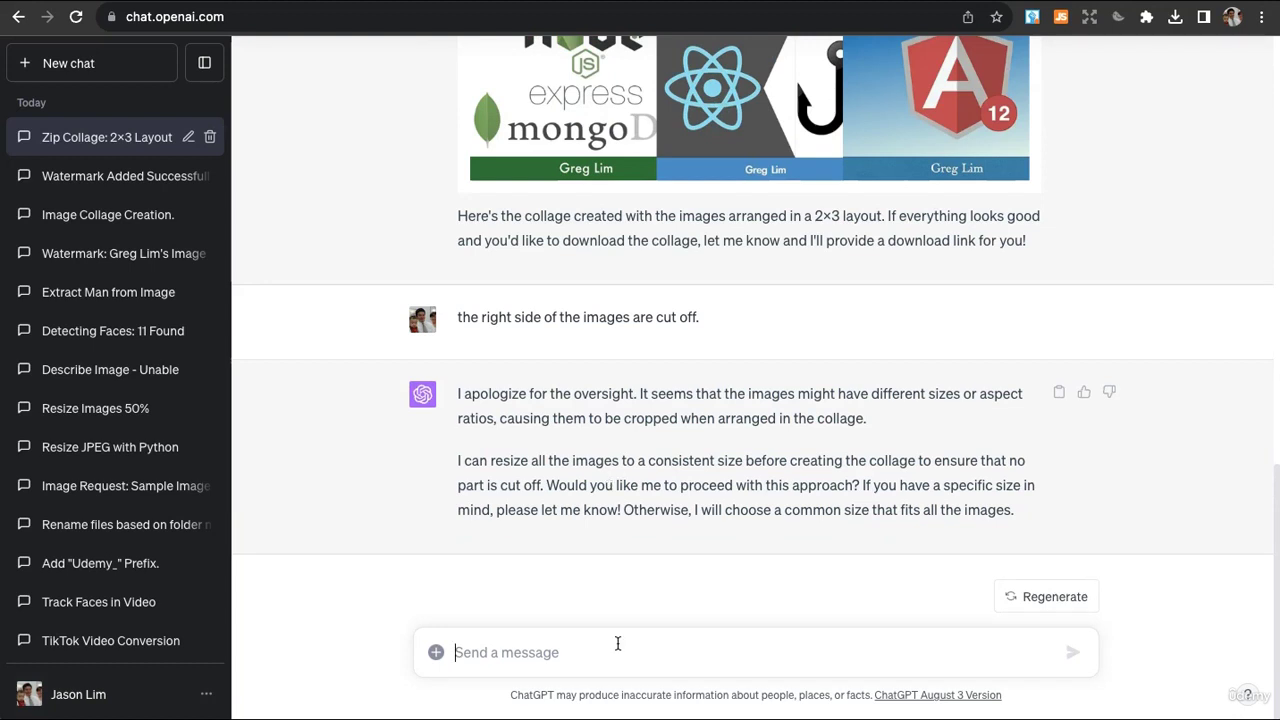
Step: Reply 'yes' to the resize offer and check that the new collage shows all six covers uncut
{"action": "type", "text": "yes"}
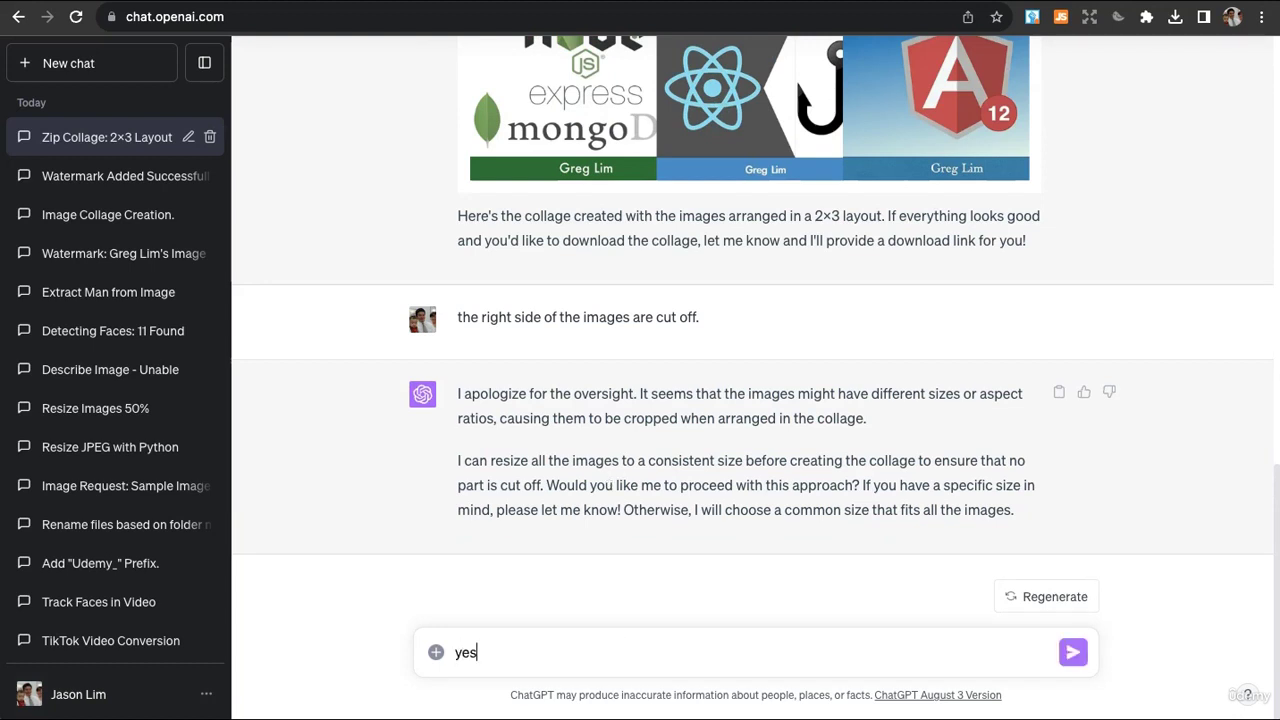
{"action": "key", "text": "Return"}
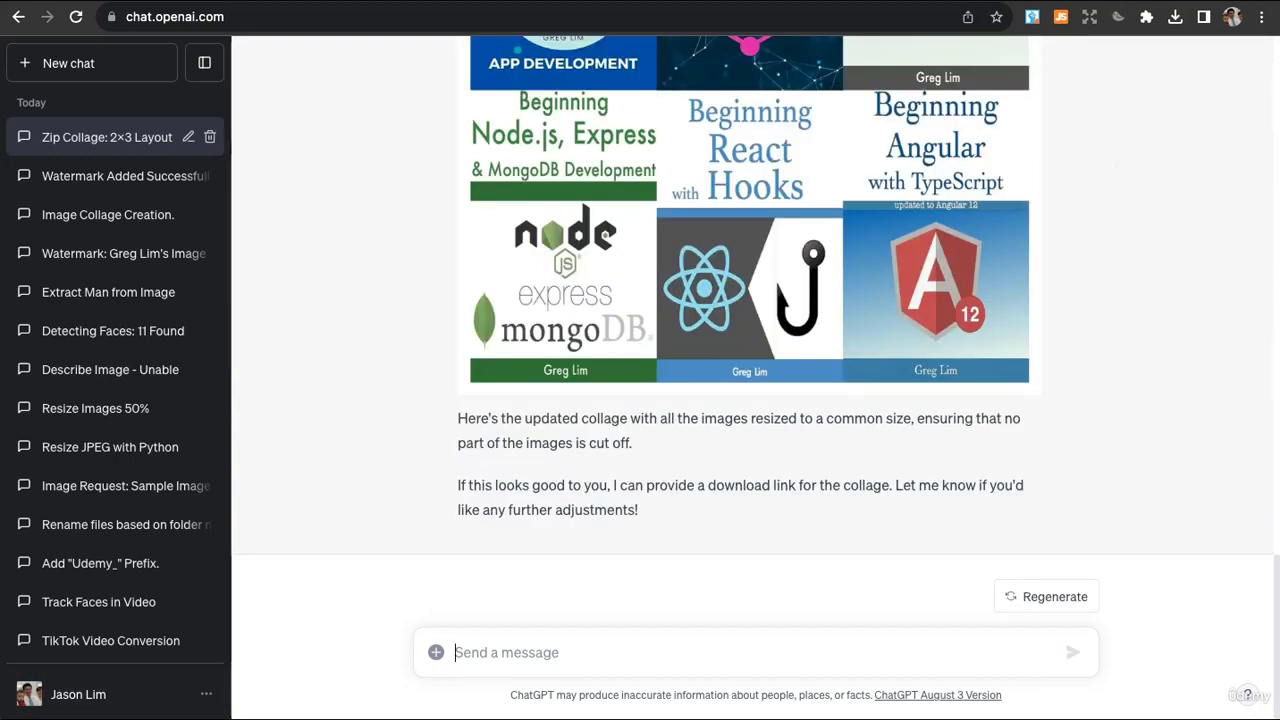
{"action": "scroll", "coordinate": [492, 496], "scroll_direction": "up", "scroll_amount": 5}
{"action": "scroll", "coordinate": [492, 496], "scroll_direction": "down", "scroll_amount": 1}
{"action": "scroll", "coordinate": [492, 496], "scroll_direction": "down", "scroll_amount": 3}
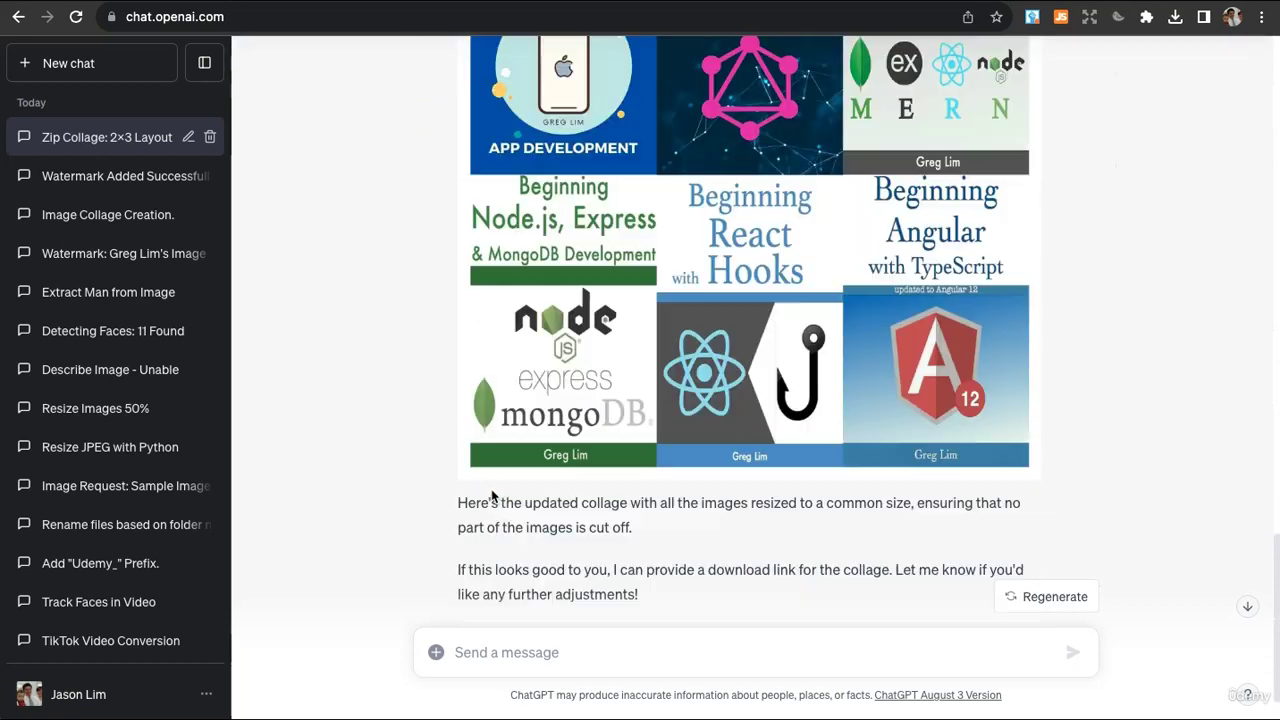
{"action": "scroll", "coordinate": [492, 496], "scroll_direction": "up", "scroll_amount": 2}
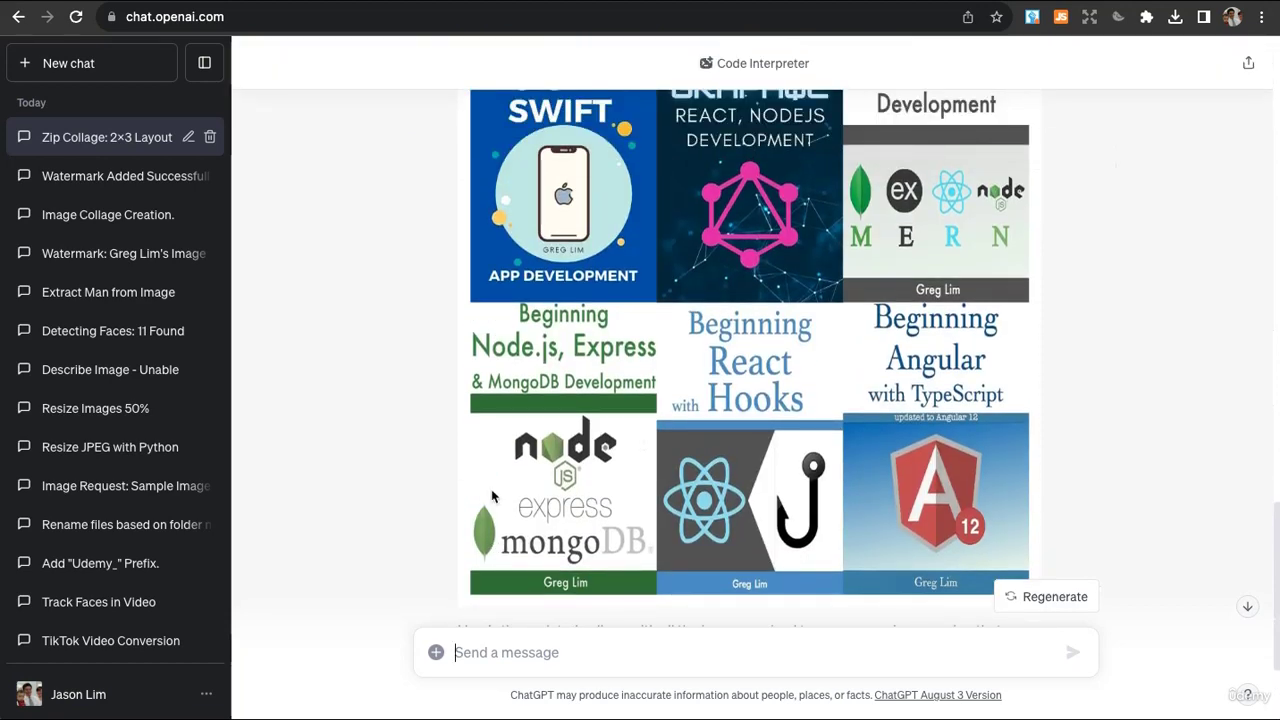
{"action": "scroll", "coordinate": [674, 423], "scroll_direction": "up", "scroll_amount": 1}
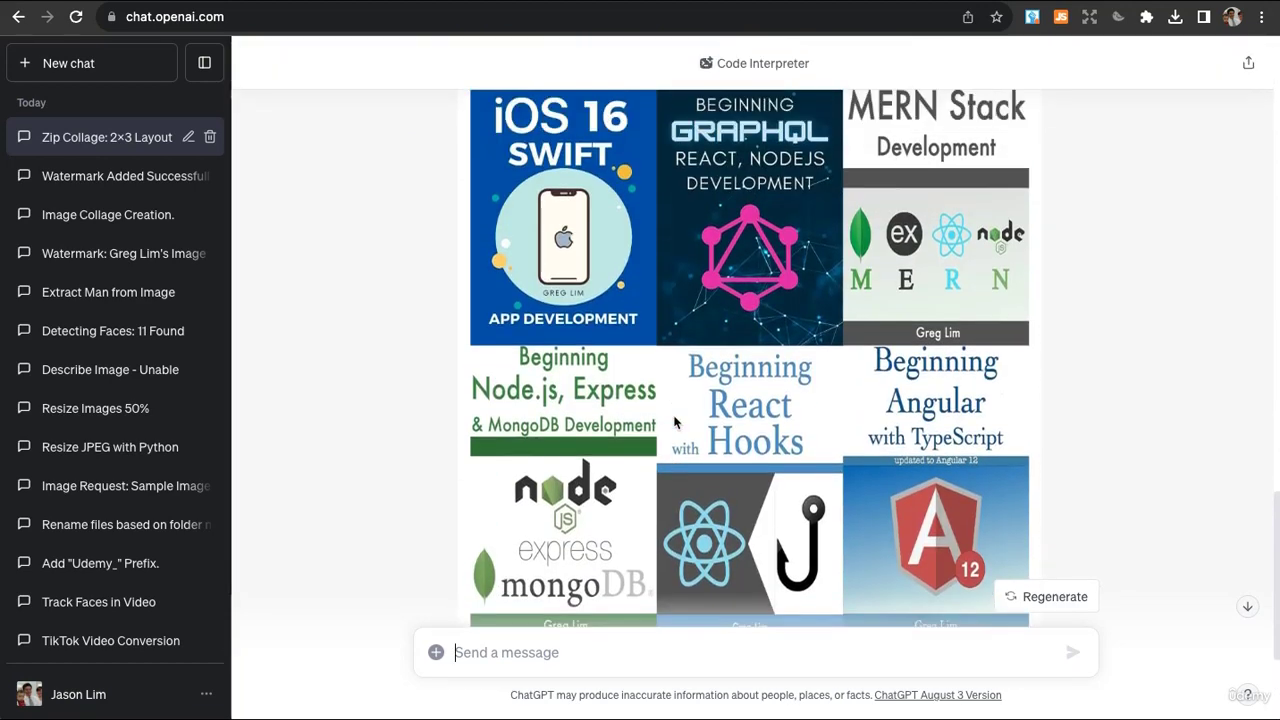
{"action": "scroll", "coordinate": [674, 423], "scroll_direction": "up", "scroll_amount": 1}
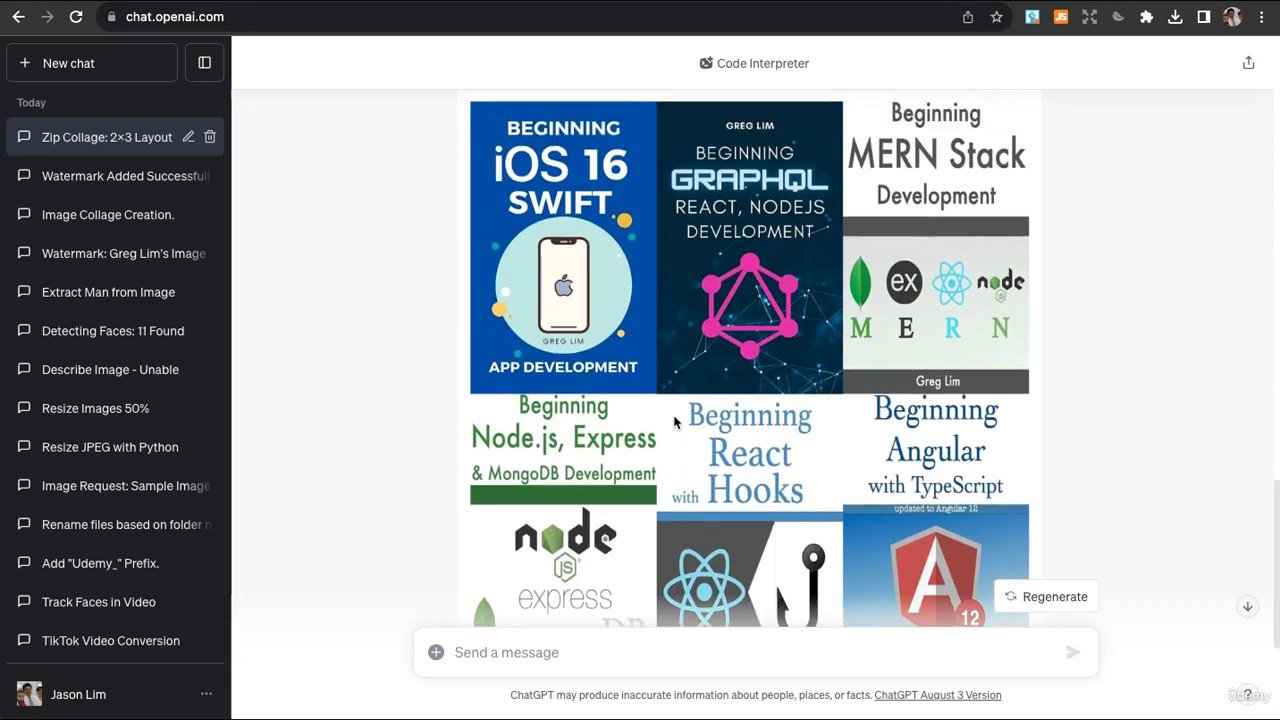
{"action": "scroll", "coordinate": [674, 423], "scroll_direction": "down", "scroll_amount": 2}
{"action": "scroll", "coordinate": [674, 423], "scroll_direction": "down", "scroll_amount": 4}
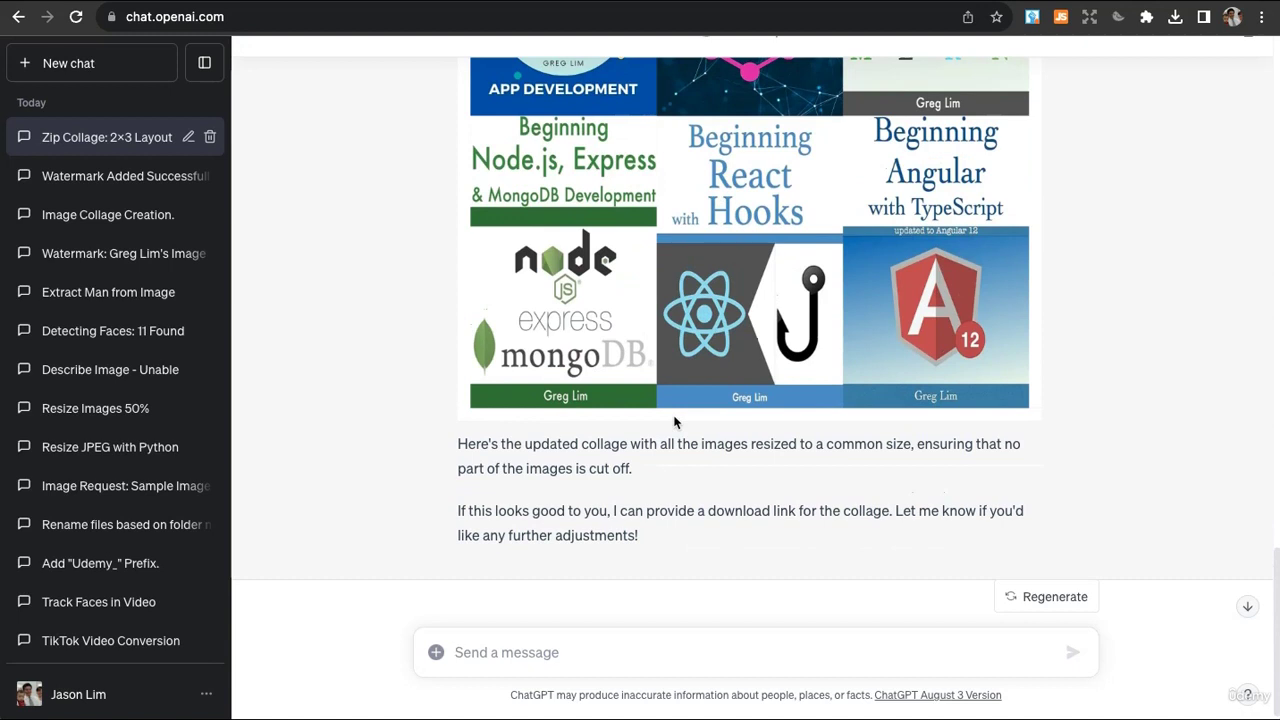
{"action": "left_click", "coordinate": [455, 652]}
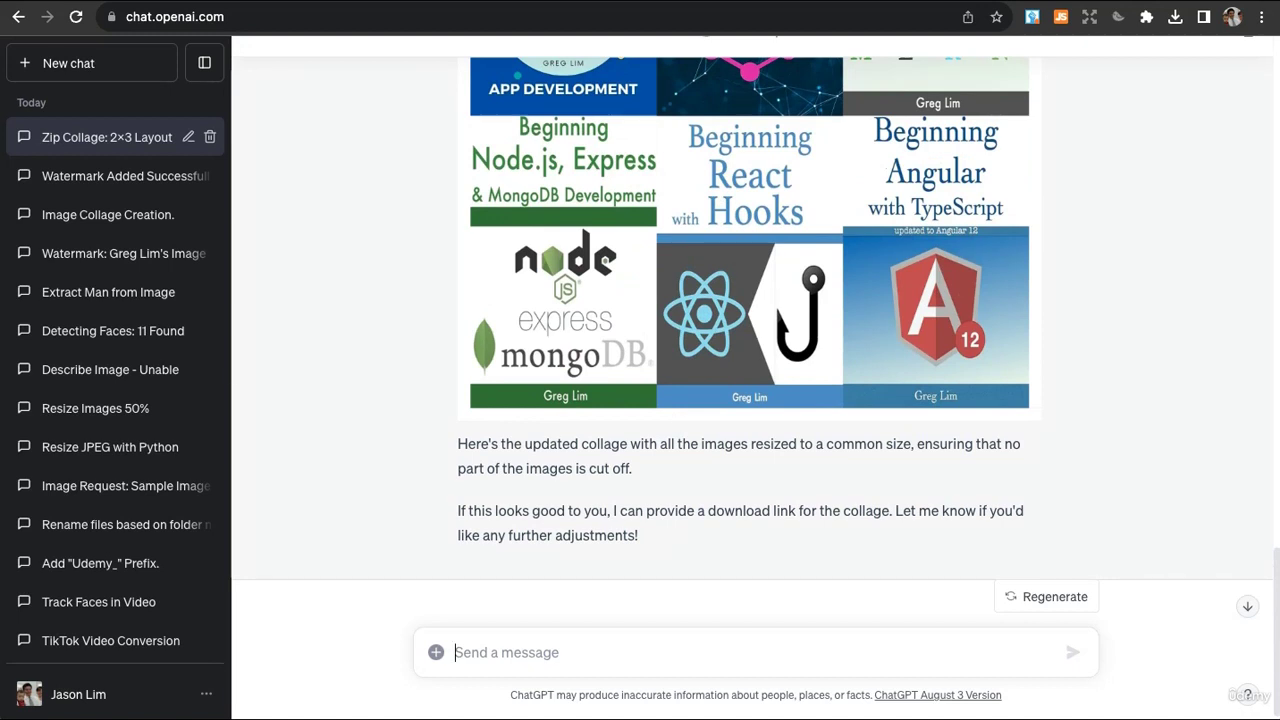